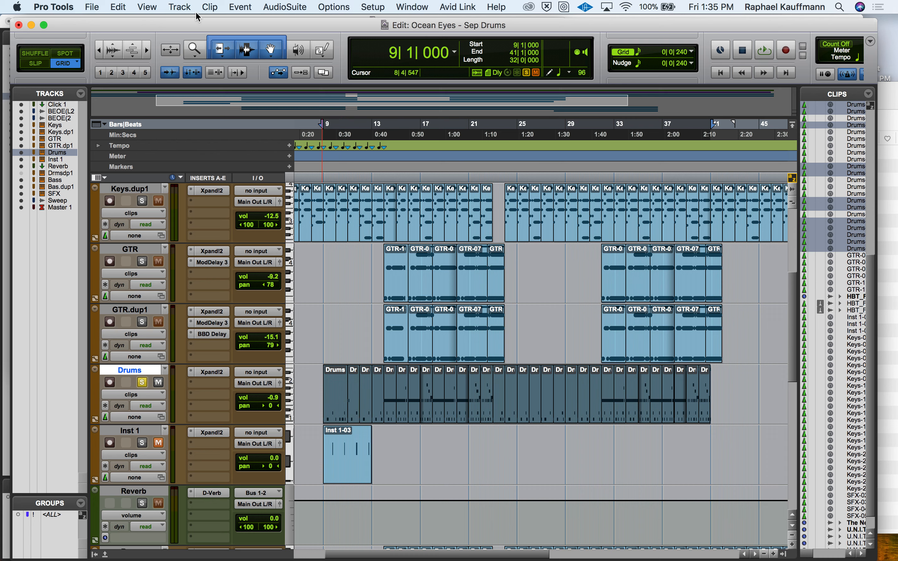
Step: Open the Select/Split Notes operation for the selected Drums clips and move its window clear of the Drums track
{"action": "left_click", "coordinate": [240, 9]}
{"action": "mouse_move", "coordinate": [248, 47]}
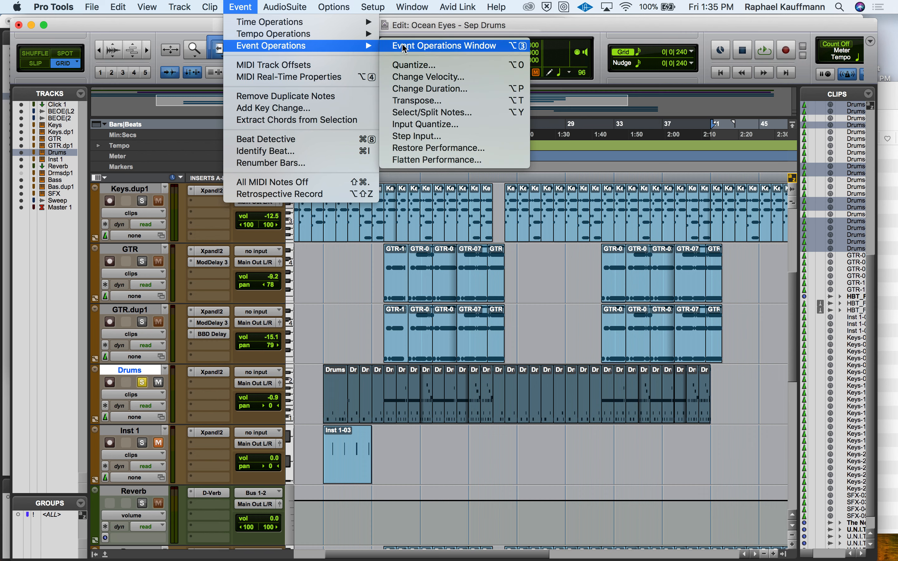
{"action": "left_click", "coordinate": [414, 113]}
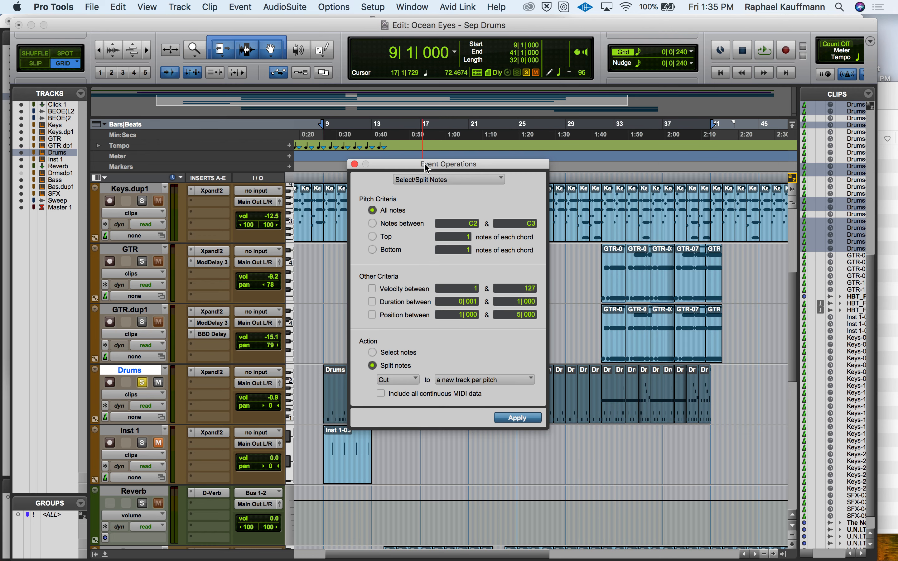
{"action": "left_click_drag", "start_coordinate": [427, 169], "coordinate": [245, 82]}
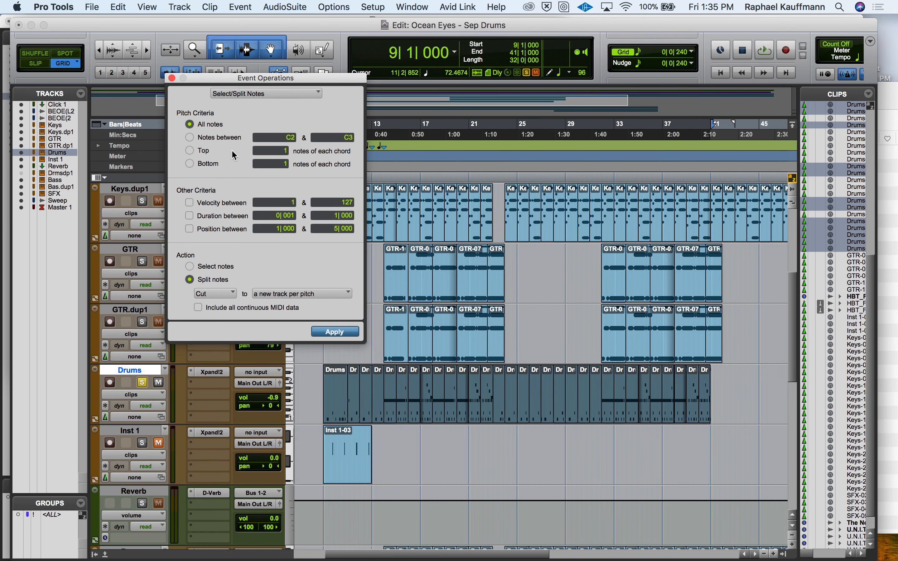
Step: Try the clipboard as the split destination, the Notes between pitch criterion and the Select notes action
{"action": "left_click", "coordinate": [283, 295]}
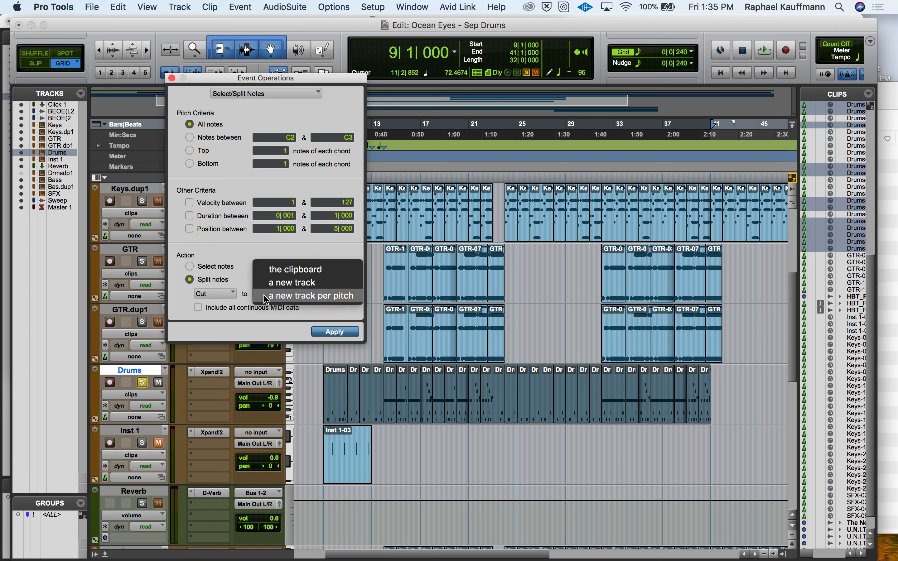
{"action": "left_click", "coordinate": [277, 269]}
{"action": "left_click", "coordinate": [190, 138]}
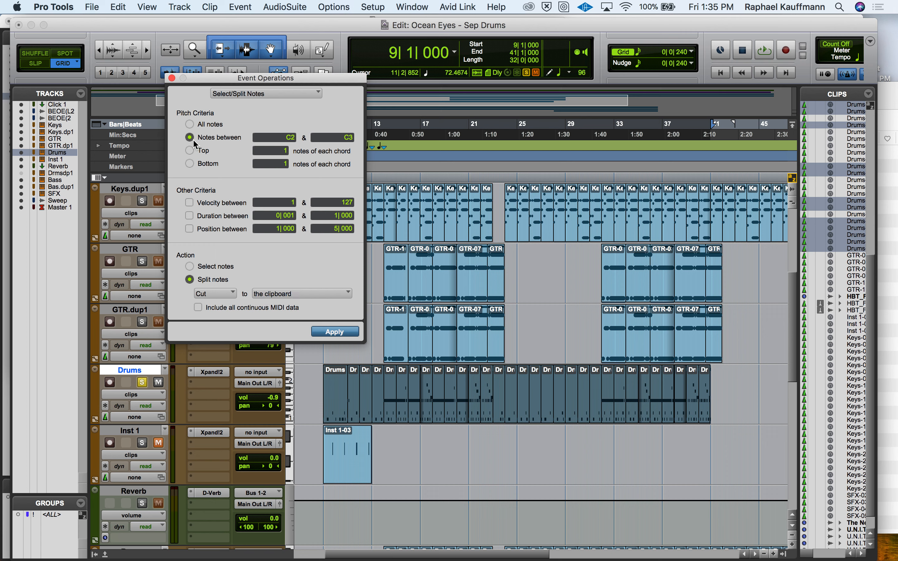
{"action": "mouse_move", "coordinate": [802, 57]}
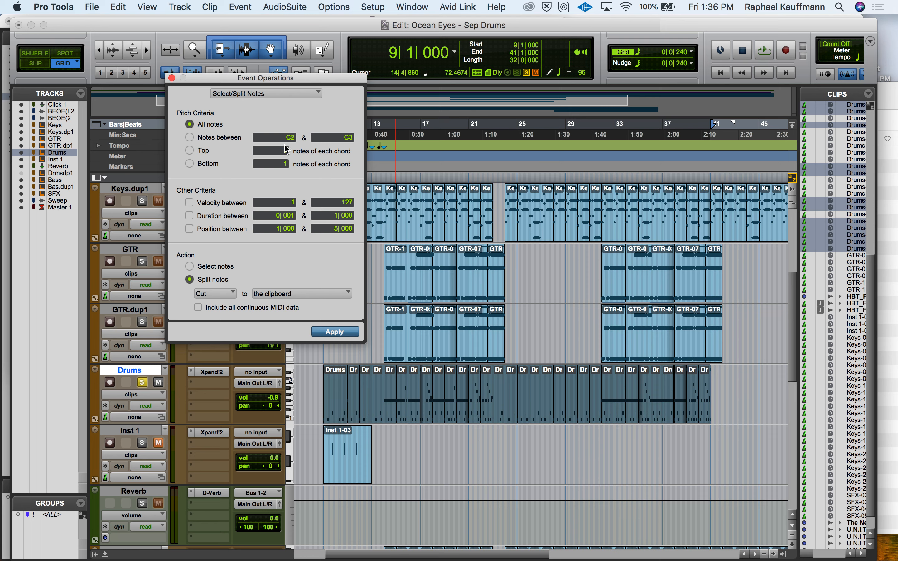
{"action": "left_click", "coordinate": [190, 266]}
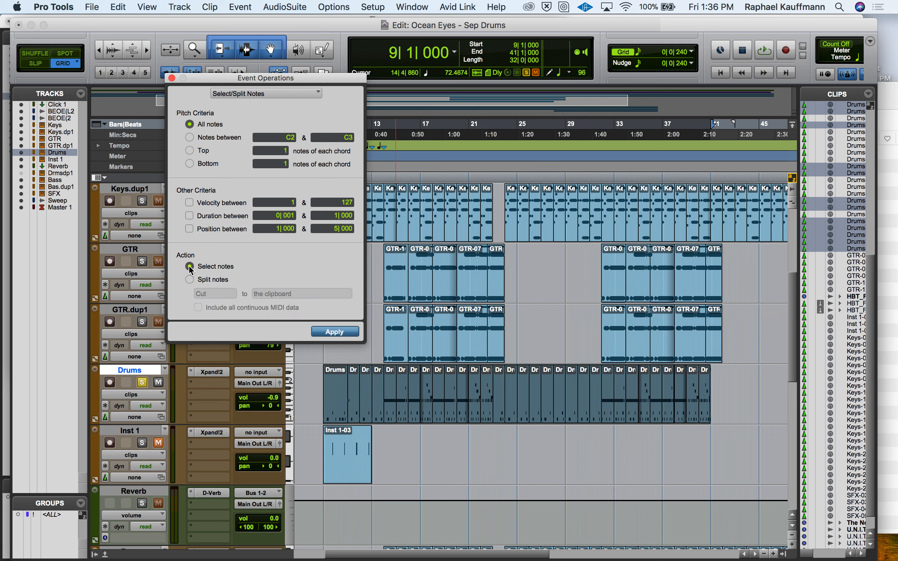
{"action": "left_click", "coordinate": [190, 279]}
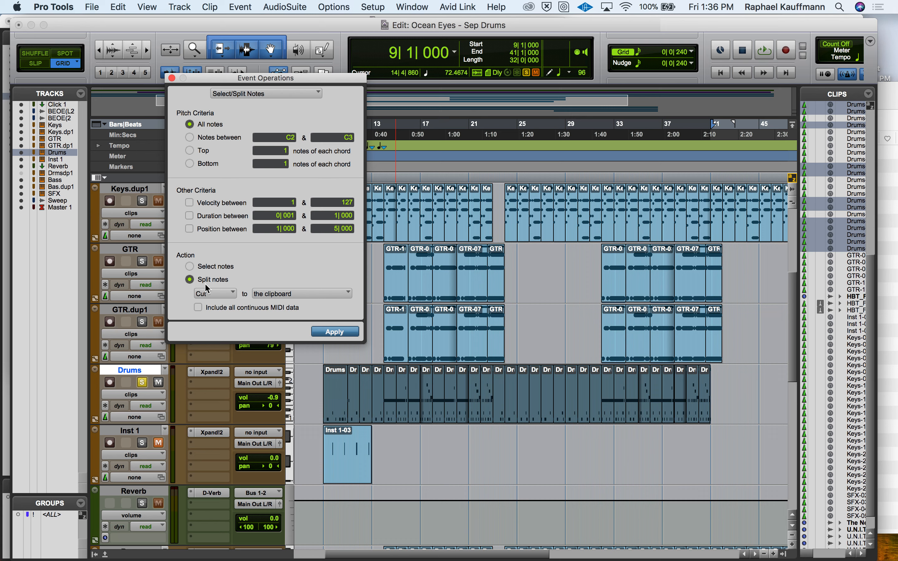
Step: Split all Drums notes by cutting them to a new track per pitch and close the Event Operations window
{"action": "left_click", "coordinate": [286, 294]}
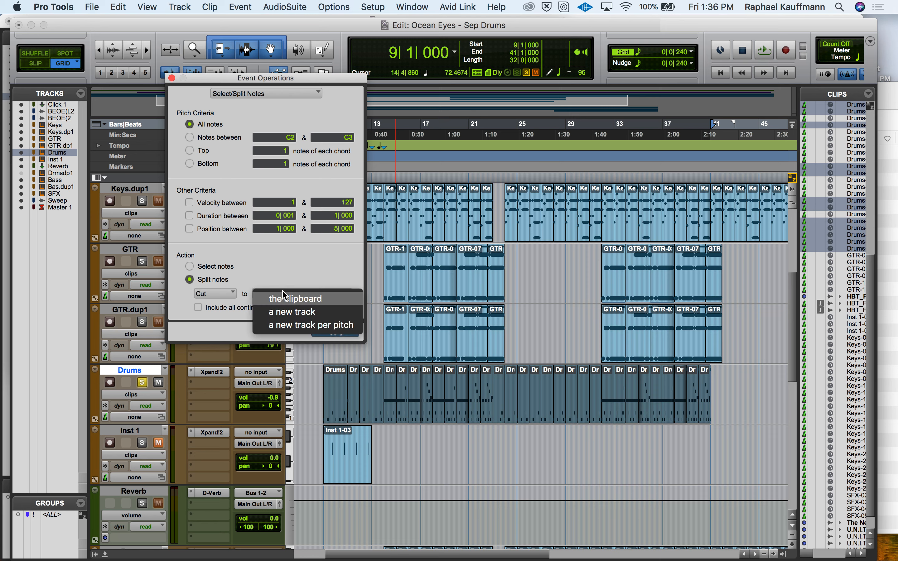
{"action": "left_click", "coordinate": [299, 331]}
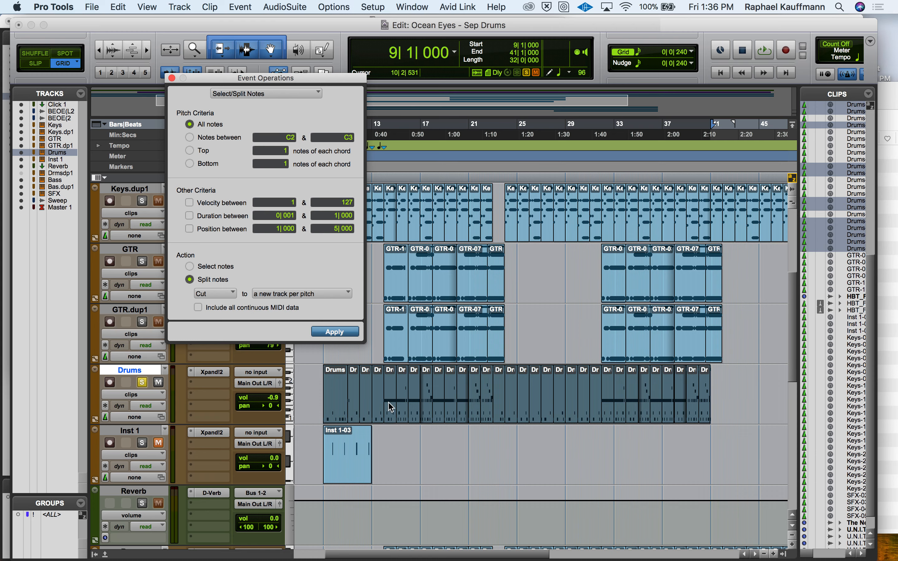
{"action": "scroll", "coordinate": [401, 432], "scroll_direction": "down", "scroll_amount": 3}
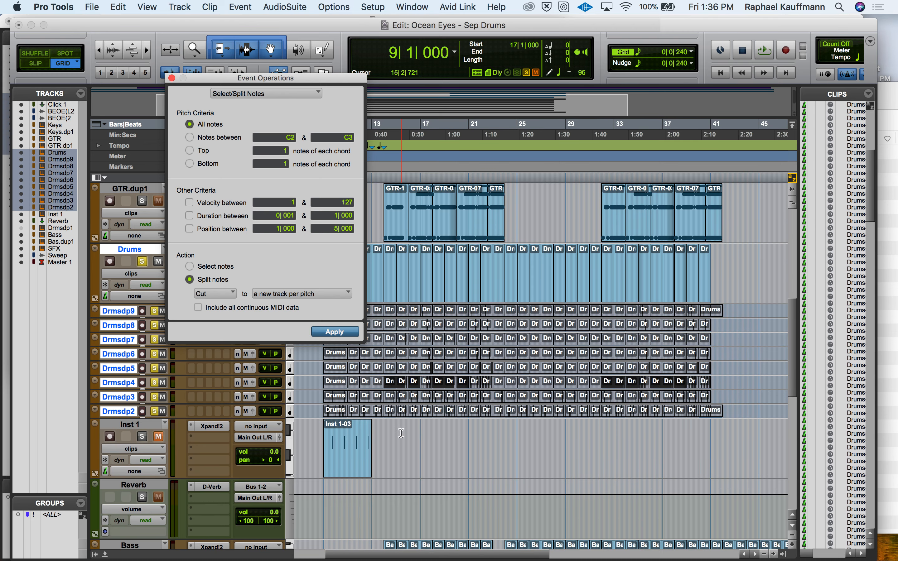
{"action": "left_click", "coordinate": [172, 79]}
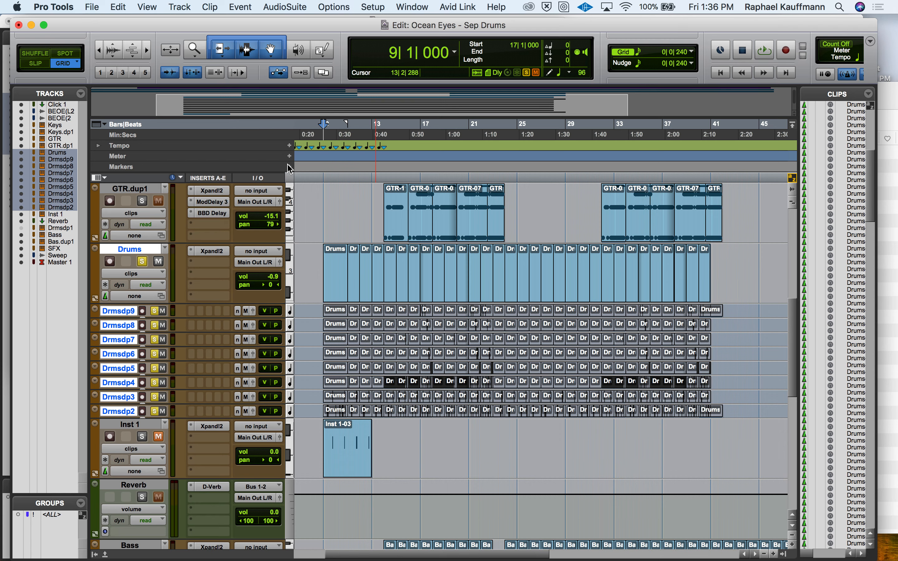
Step: Delete all the emptied clips from the original Drums track
{"action": "left_click", "coordinate": [336, 283]}
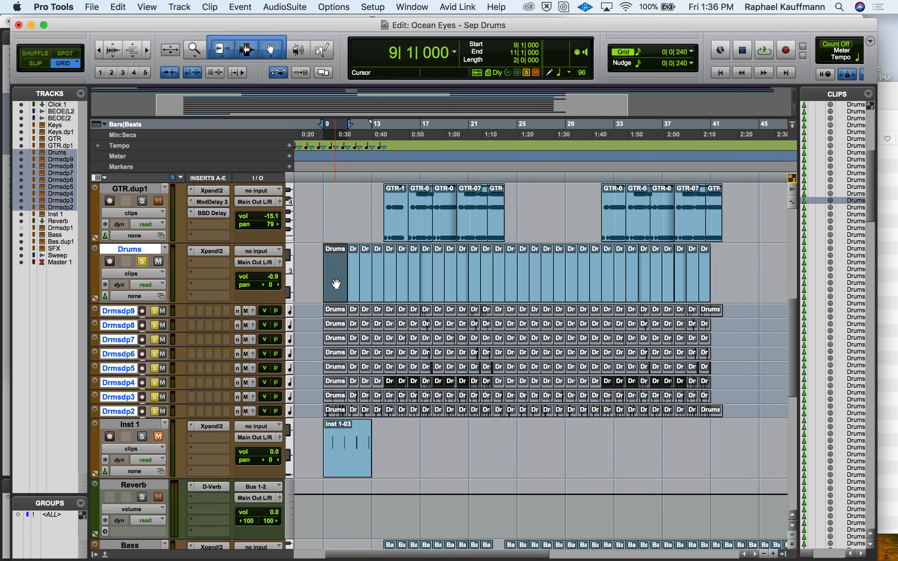
{"action": "left_click", "coordinate": [701, 293], "text": "shift"}
{"action": "key", "text": "Delete"}
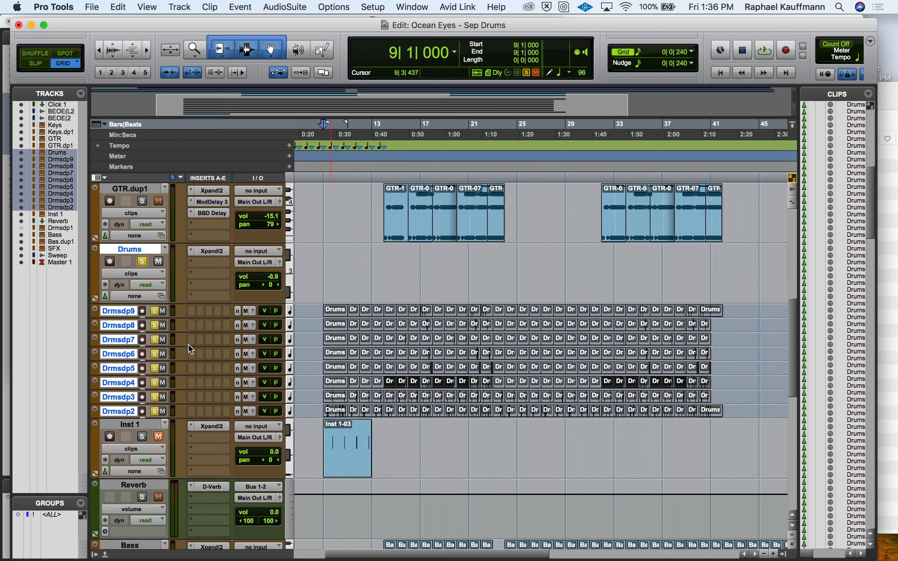
Step: Move the Xpand!2 instrument from the Drums track to Drums.dup2 and audition that track
{"action": "left_click_drag", "start_coordinate": [192, 412], "coordinate": [192, 413]}
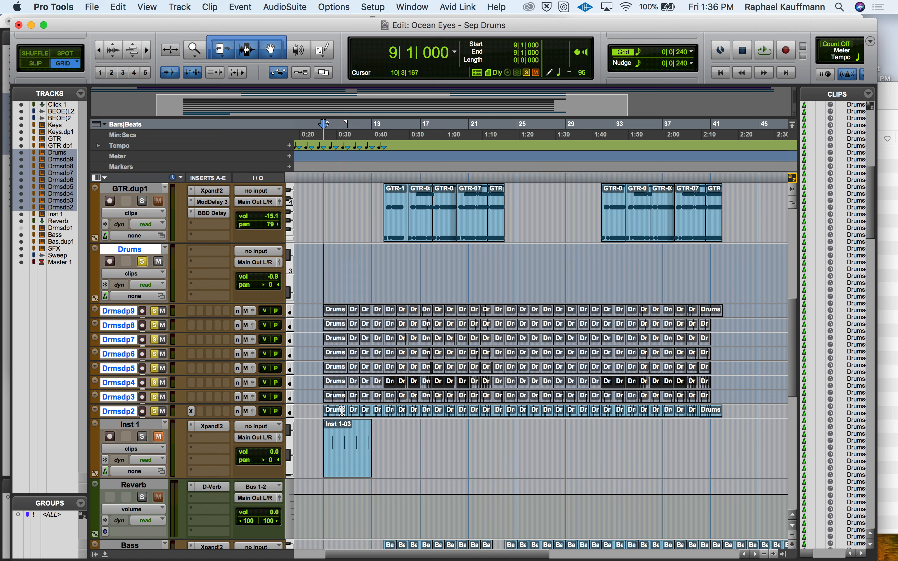
{"action": "left_click", "coordinate": [192, 413]}
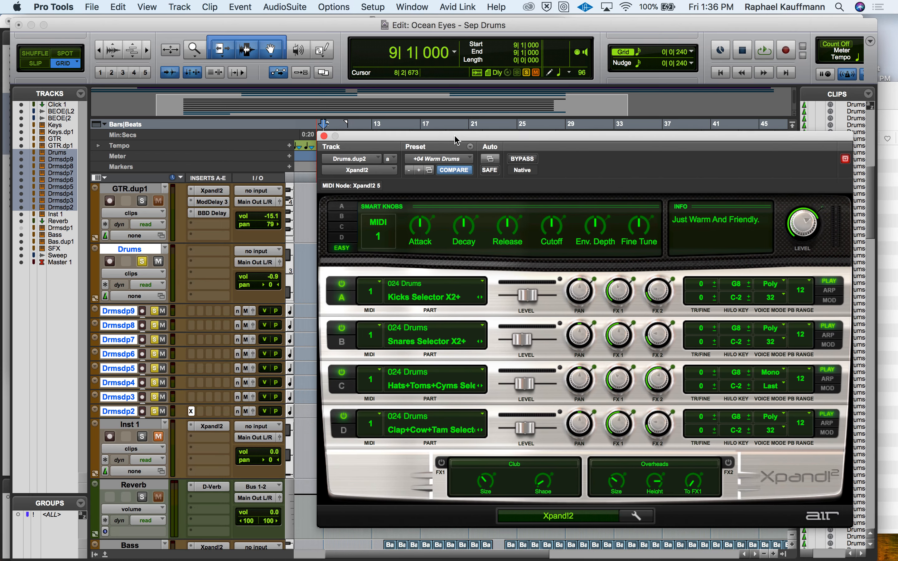
{"action": "left_click_drag", "start_coordinate": [457, 140], "coordinate": [501, 130]}
{"action": "key", "text": "space"}
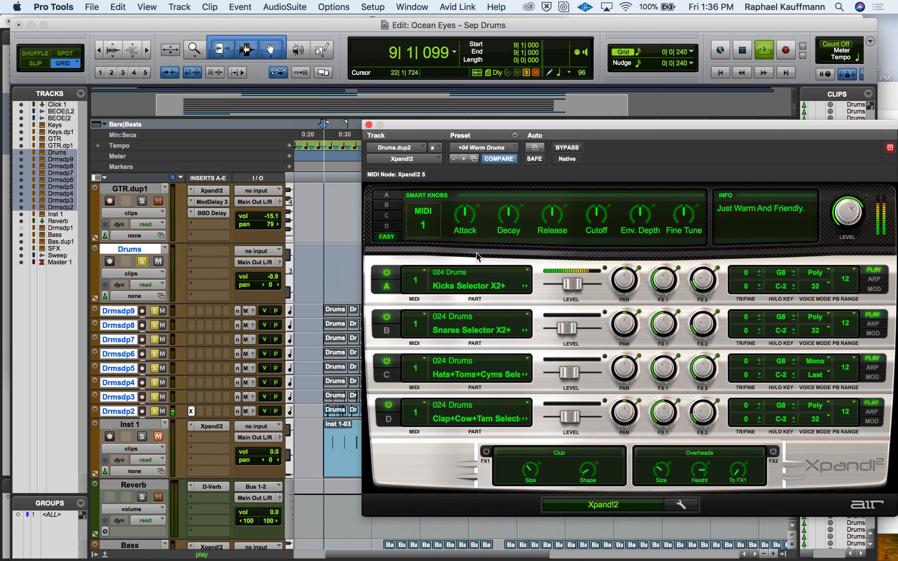
{"action": "key", "text": "space"}
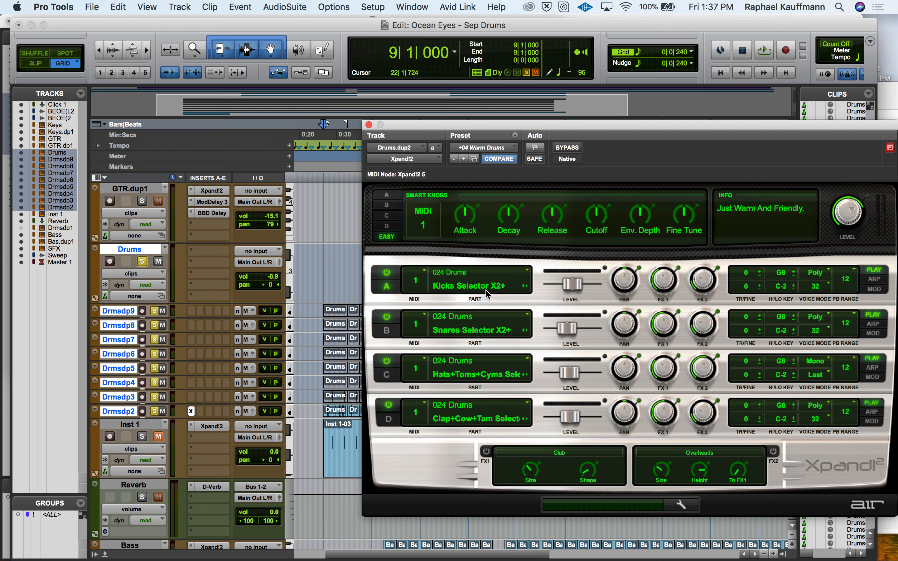
Step: Reset the Xpand!2 instrument on Drums.dup2 to its factory default preset
{"action": "left_click", "coordinate": [490, 149]}
{"action": "left_click", "coordinate": [488, 435]}
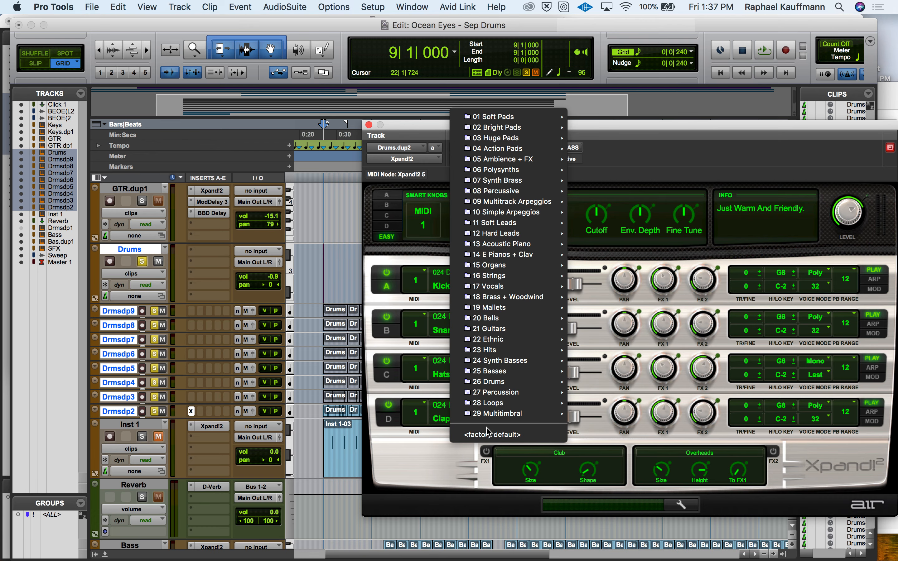
{"action": "left_click", "coordinate": [496, 279]}
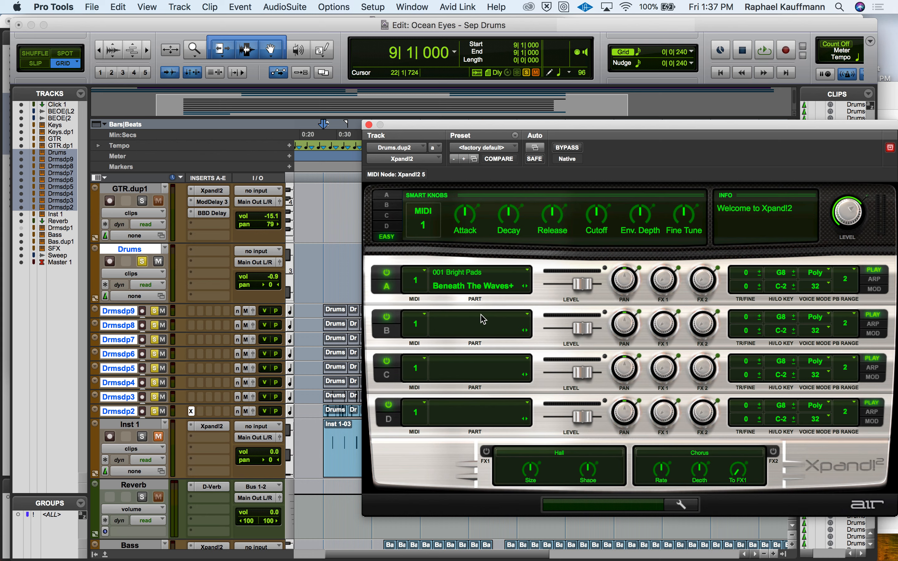
Step: Load Kicks Selector X2+ from 024 Drums into part A of Xpand!2 on Drums.dup2
{"action": "left_click", "coordinate": [479, 275]}
{"action": "left_click", "coordinate": [475, 277]}
{"action": "left_click", "coordinate": [463, 285]}
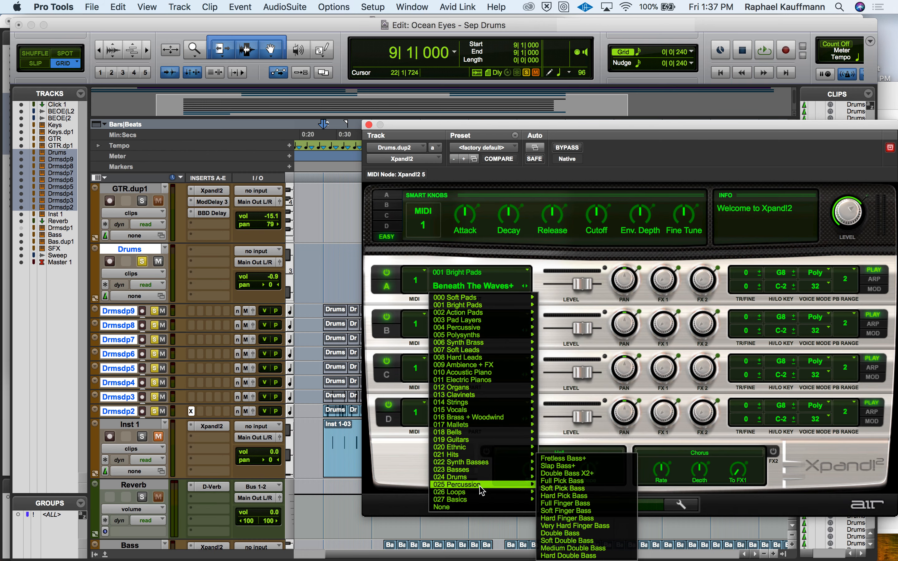
{"action": "mouse_move", "coordinate": [479, 478]}
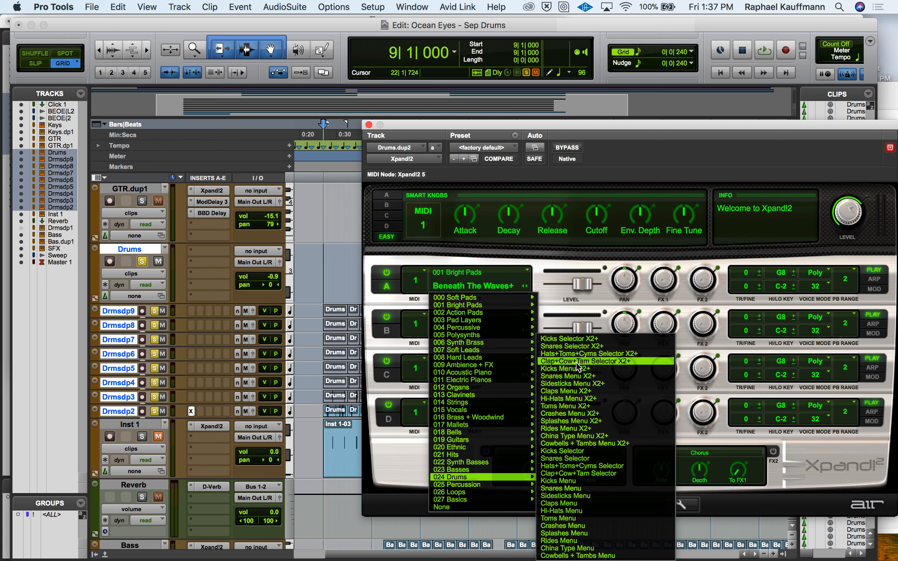
{"action": "left_click", "coordinate": [581, 339]}
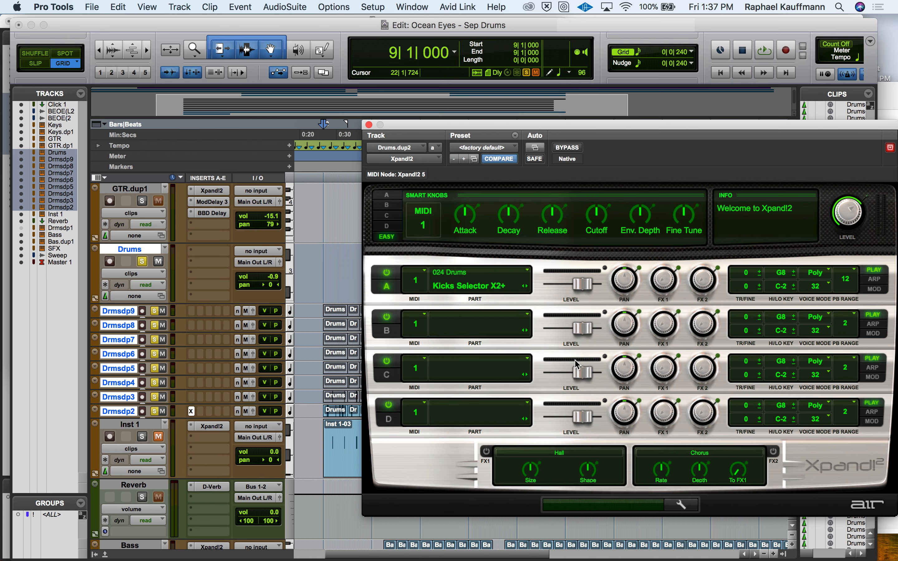
Step: Examine the pitch of the Drums.dup2 notes in the MIDI Editor and audition other keys on its keyboard
{"action": "left_click", "coordinate": [336, 417]}
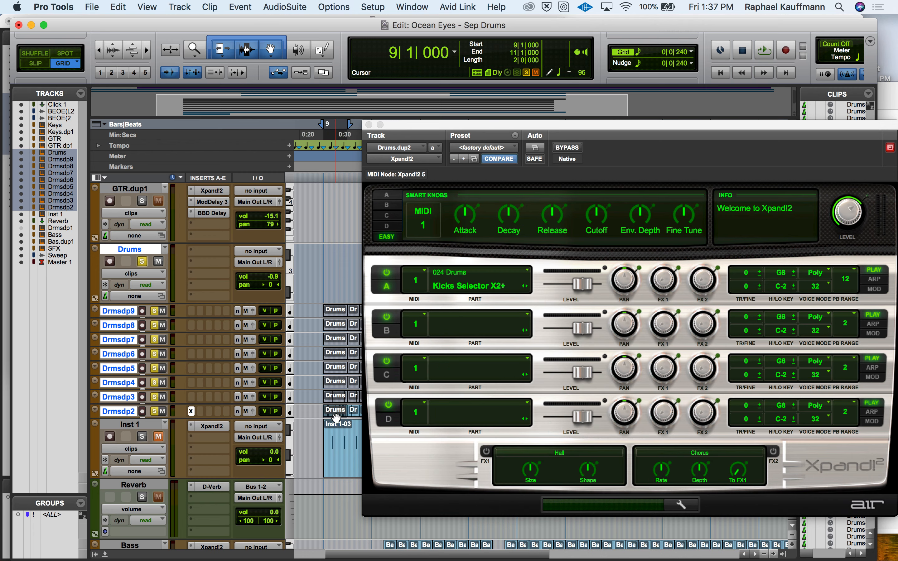
{"action": "double_click", "coordinate": [336, 417]}
{"action": "left_click", "coordinate": [369, 125]}
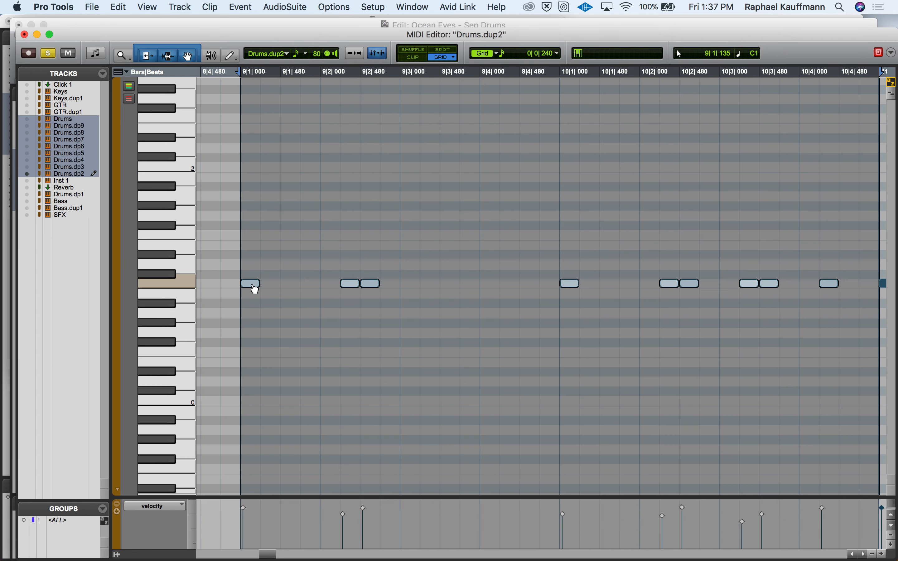
{"action": "mouse_move", "coordinate": [255, 289]}
{"action": "left_mouse_down"}
{"action": "mouse_move", "coordinate": [255, 267]}
{"action": "mouse_move", "coordinate": [256, 314]}
{"action": "mouse_move", "coordinate": [255, 290]}
{"action": "left_mouse_up"}
{"action": "mouse_move", "coordinate": [174, 255]}
{"action": "left_mouse_down"}
{"action": "mouse_move", "coordinate": [169, 83]}
{"action": "mouse_move", "coordinate": [169, 434]}
{"action": "mouse_move", "coordinate": [162, 89]}
{"action": "mouse_move", "coordinate": [160, 484]}
{"action": "mouse_move", "coordinate": [160, 345]}
{"action": "left_mouse_up"}
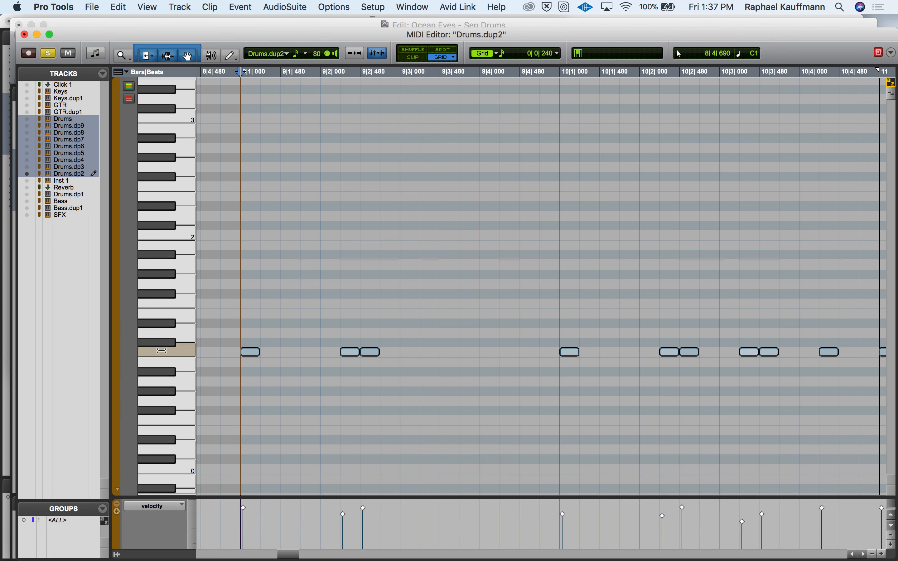
{"action": "left_click", "coordinate": [24, 34]}
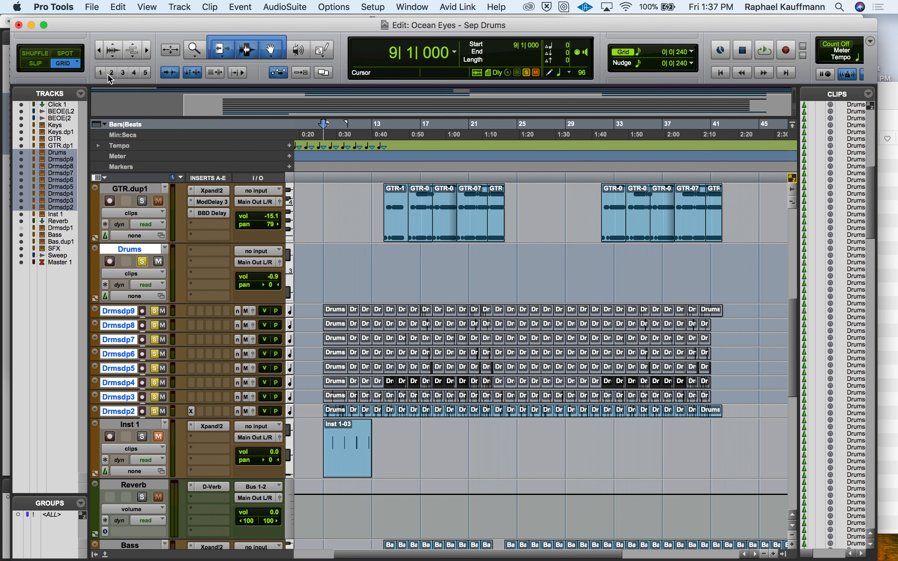
Step: Change part A of Xpand!2 on Drums.dup2 to Kicks Menu X2+ from 024 Drums
{"action": "left_click", "coordinate": [192, 412]}
{"action": "left_click", "coordinate": [479, 285]}
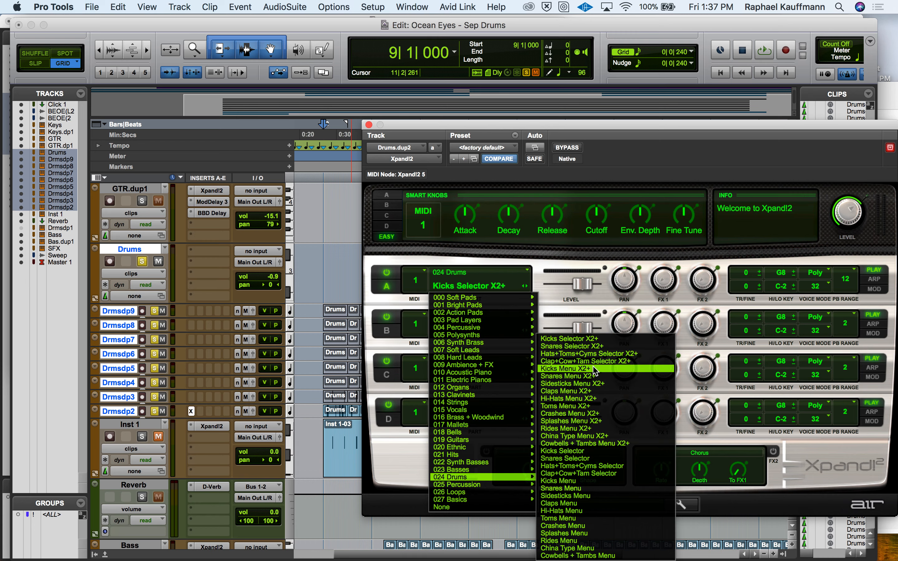
{"action": "left_click", "coordinate": [595, 370]}
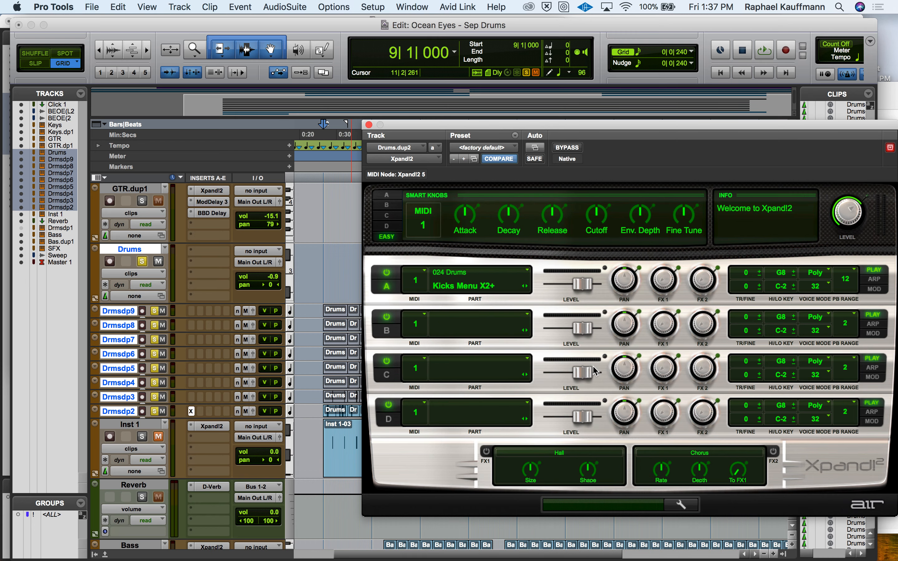
Step: Transpose the Drums.dup2 kick notes up 5 semitones in the MIDI Editor and audition the new kick sound
{"action": "double_click", "coordinate": [332, 416]}
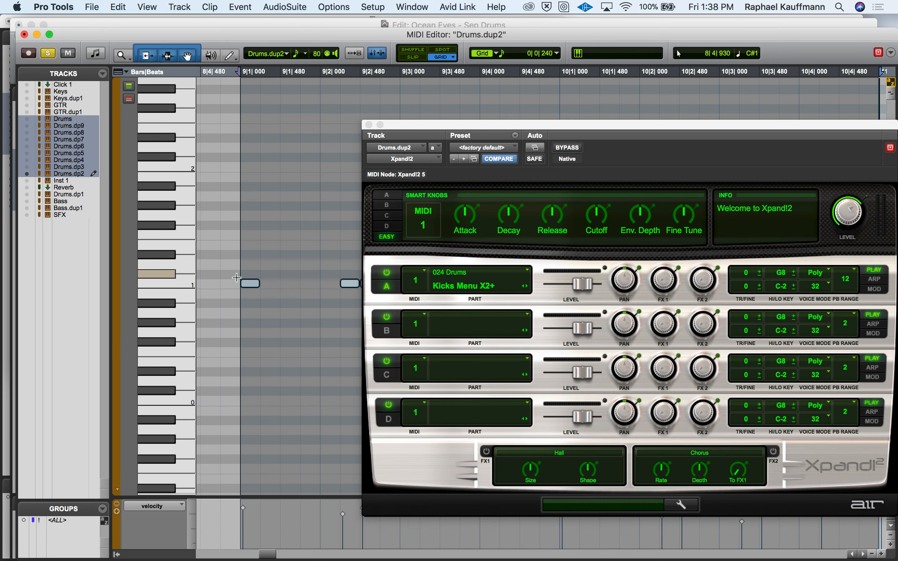
{"action": "left_click_drag", "start_coordinate": [251, 283], "coordinate": [255, 234]}
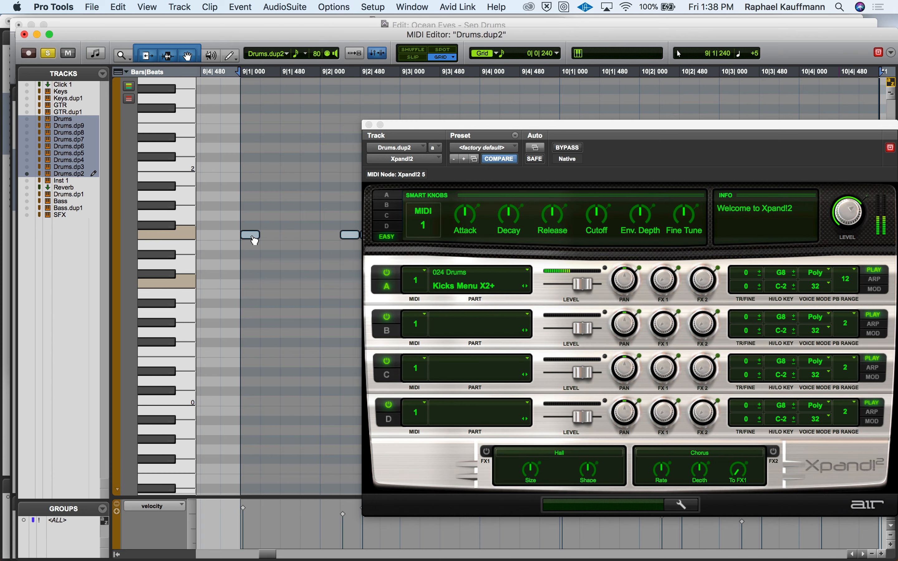
{"action": "left_click", "coordinate": [223, 188]}
{"action": "key", "text": "space"}
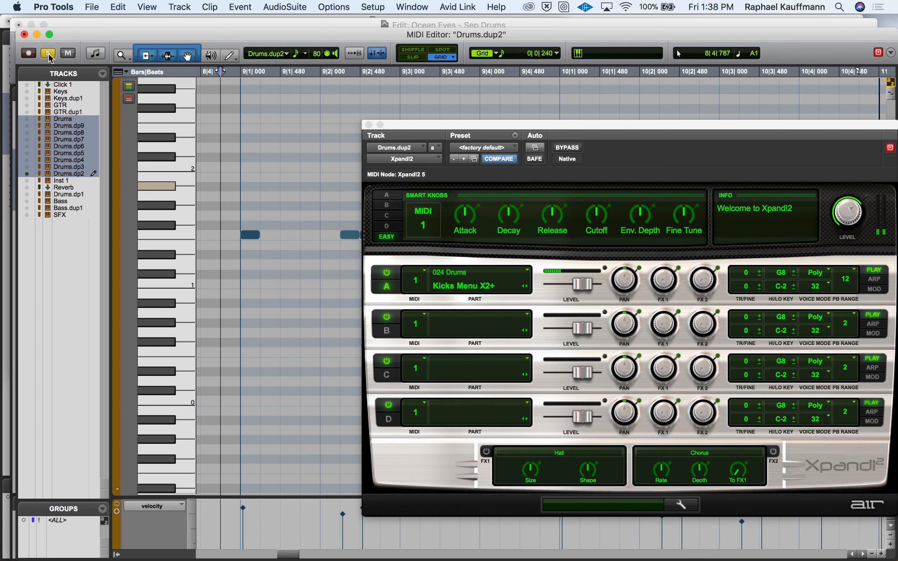
{"action": "key", "text": "space"}
{"action": "left_click", "coordinate": [25, 34]}
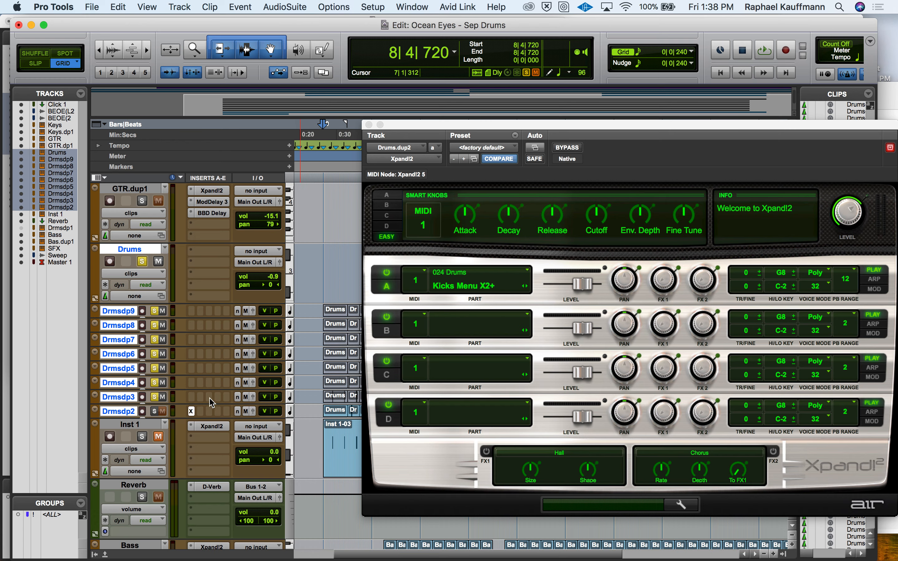
Step: Insert an Xpand!2 instrument plug-in on the Drums.dup3 track
{"action": "left_click", "coordinate": [193, 400]}
{"action": "mouse_move", "coordinate": [237, 397]}
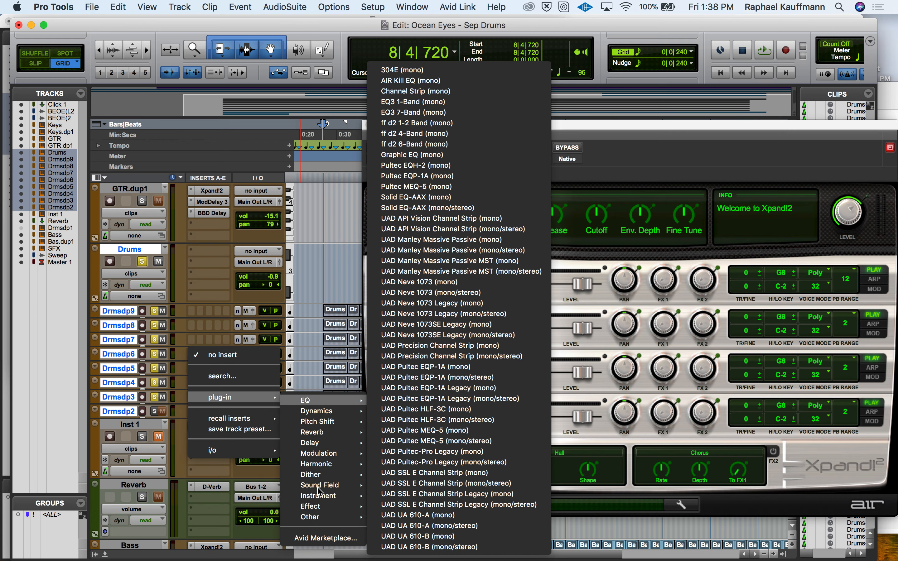
{"action": "mouse_move", "coordinate": [320, 497]}
{"action": "left_click", "coordinate": [408, 547]}
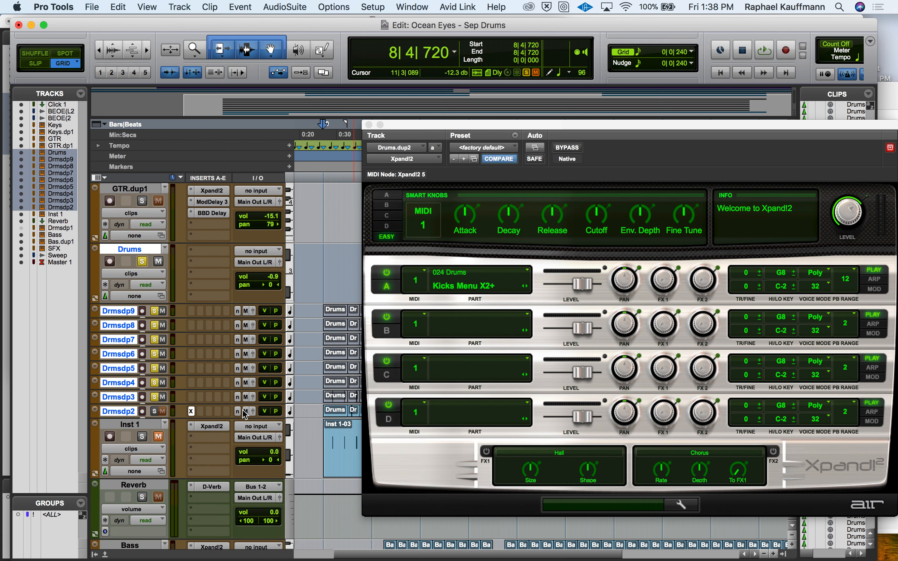
Step: Change part A of Xpand!2 on Drums.dup3 to Snares Menu X2+ from 024 Drums
{"action": "left_click", "coordinate": [473, 286]}
{"action": "mouse_move", "coordinate": [491, 471]}
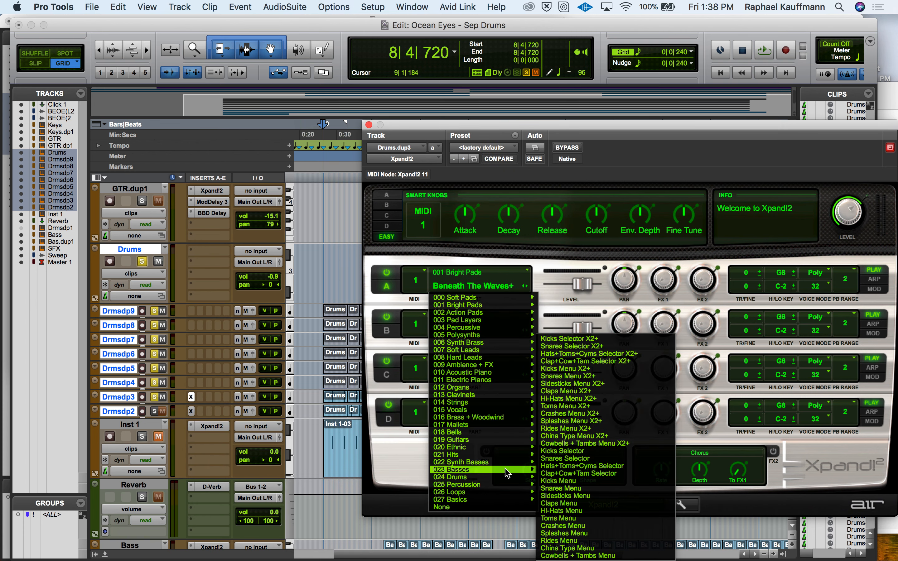
{"action": "left_click", "coordinate": [602, 377]}
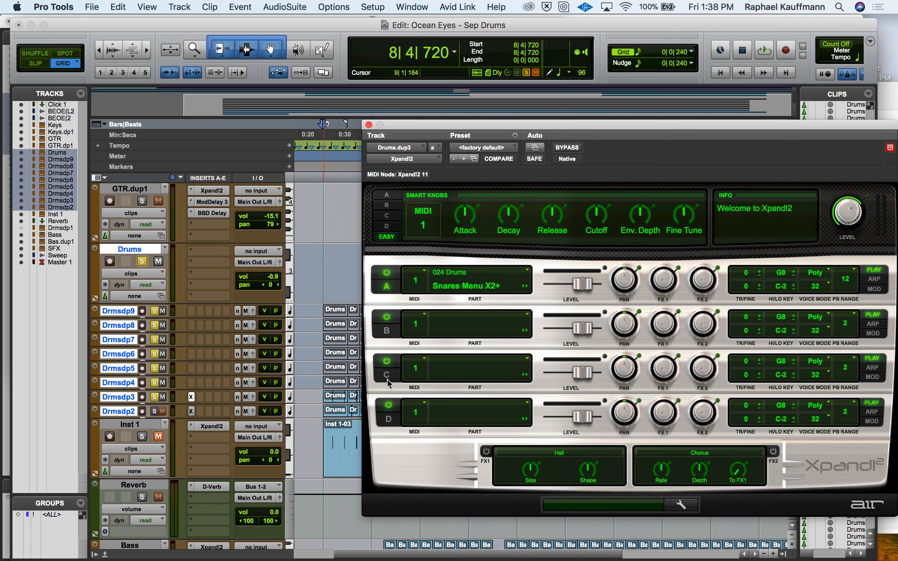
Step: Open the Drums.dup3 notes in the MIDI Editor, uncovered by the plug-in window, and transpose them up to G#3
{"action": "double_click", "coordinate": [334, 399]}
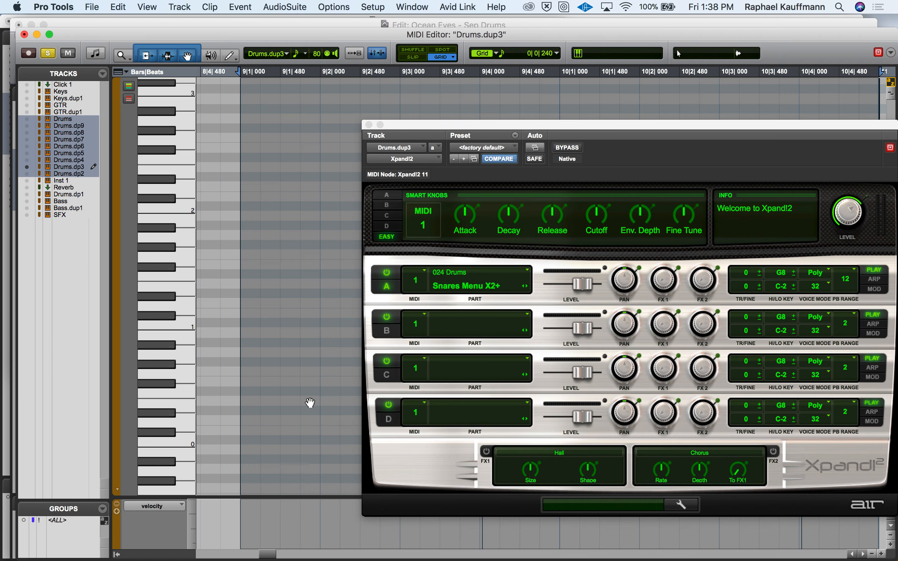
{"action": "left_click_drag", "start_coordinate": [401, 126], "coordinate": [701, 262]}
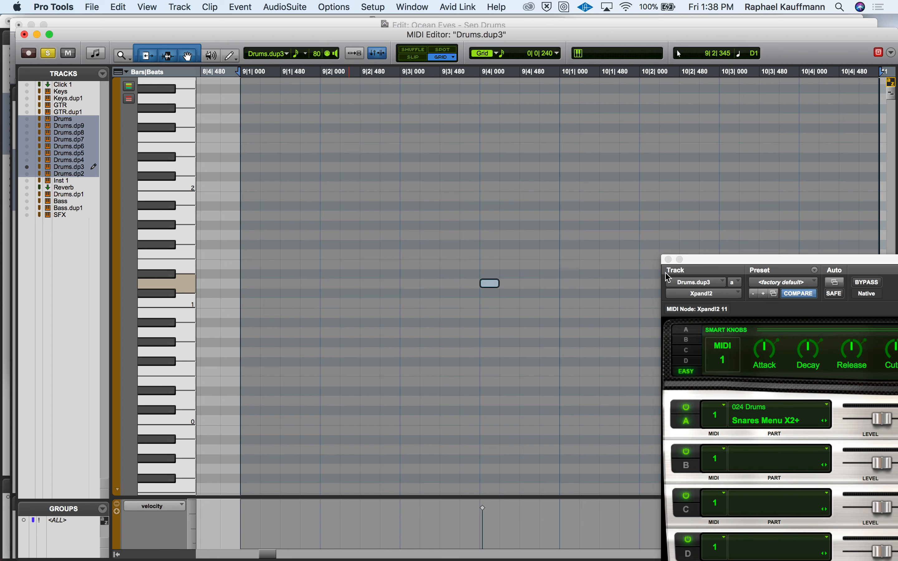
{"action": "left_click", "coordinate": [496, 284]}
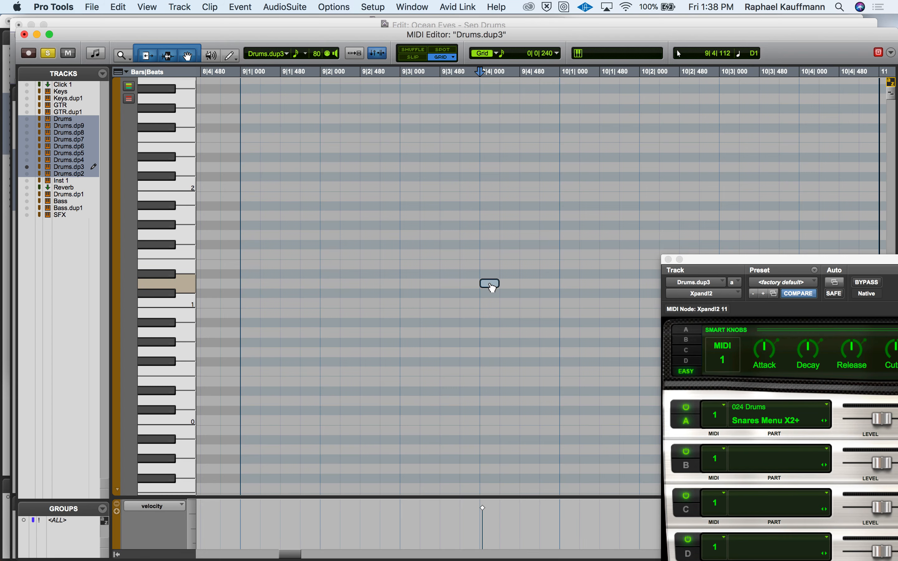
{"action": "mouse_move", "coordinate": [492, 288]}
{"action": "left_mouse_down"}
{"action": "mouse_move", "coordinate": [490, 212]}
{"action": "mouse_move", "coordinate": [492, 285]}
{"action": "left_mouse_up"}
{"action": "left_click_drag", "start_coordinate": [491, 288], "coordinate": [498, 137]}
{"action": "scroll", "coordinate": [496, 143], "scroll_direction": "up", "scroll_amount": 8}
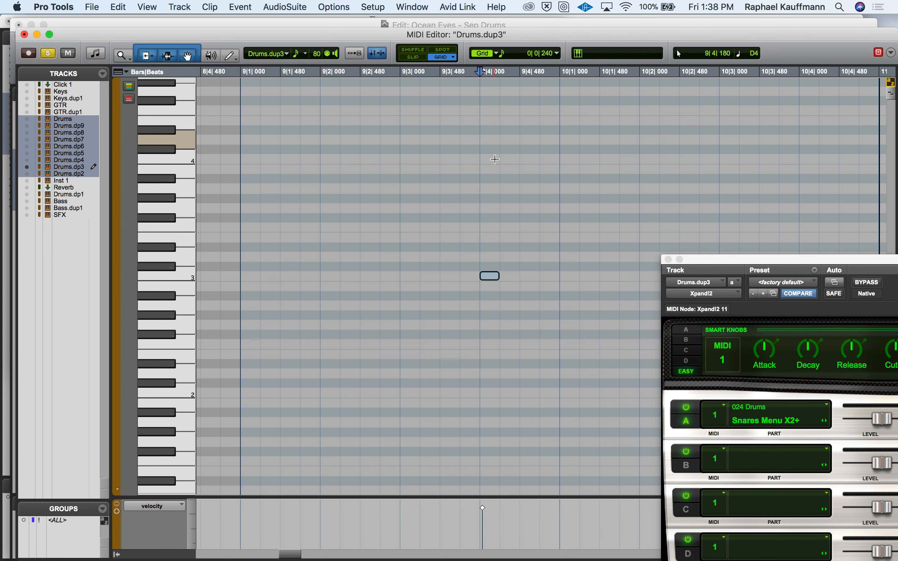
{"action": "left_click_drag", "start_coordinate": [493, 276], "coordinate": [491, 199]}
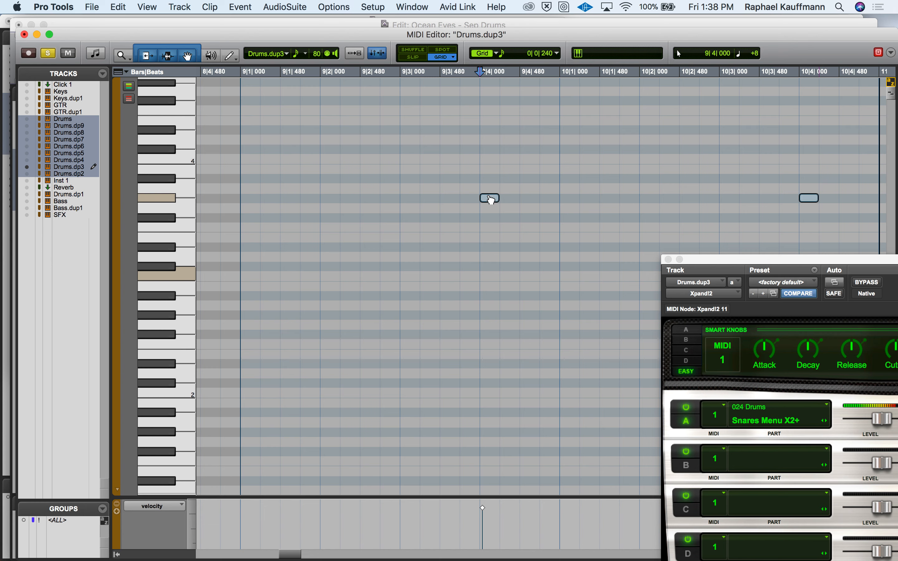
Step: Audition the transposed snare notes from 9|3|000 and close the MIDI Editor
{"action": "left_click", "coordinate": [400, 219]}
{"action": "key", "text": "space"}
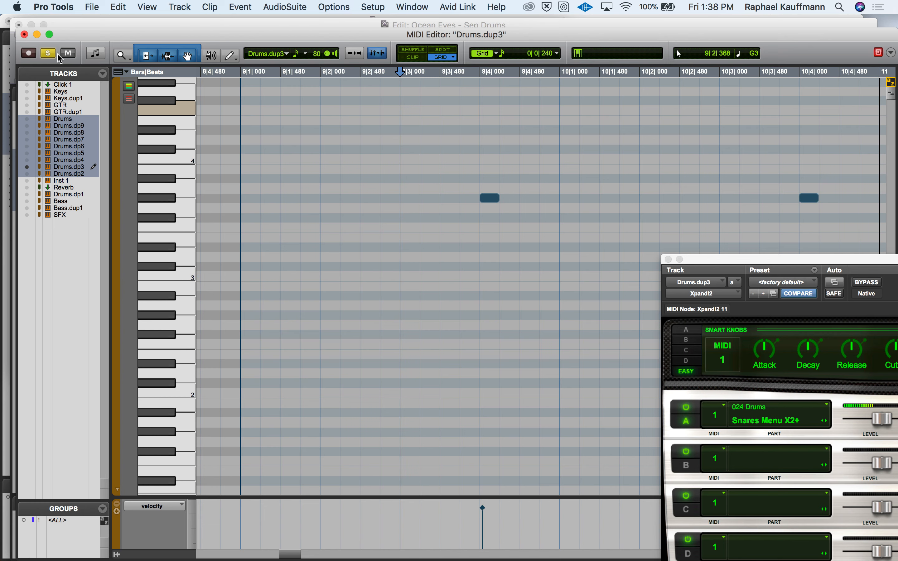
{"action": "key", "text": "space"}
{"action": "left_click", "coordinate": [24, 35]}
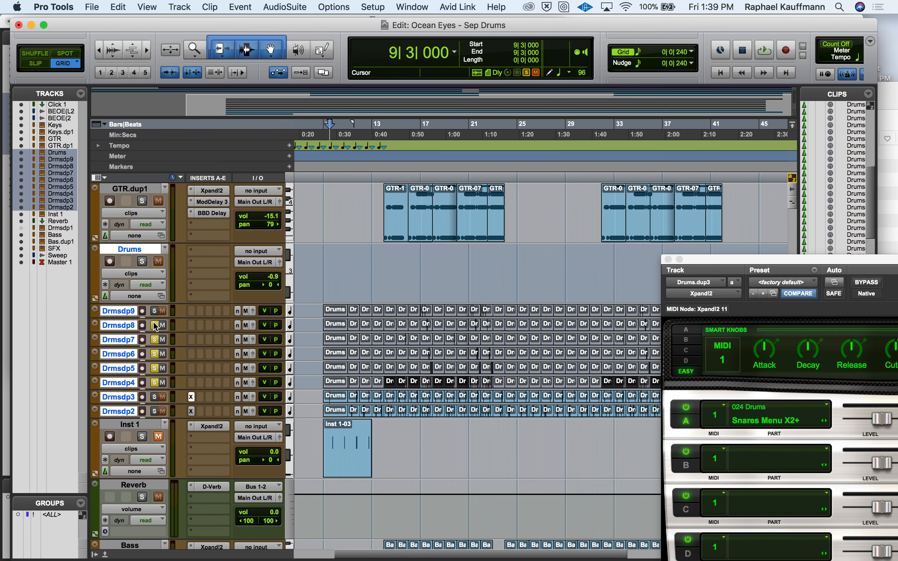
Step: Clear the solo on all the drum tracks and play the full mix from 13|3|480
{"action": "left_click", "coordinate": [155, 383]}
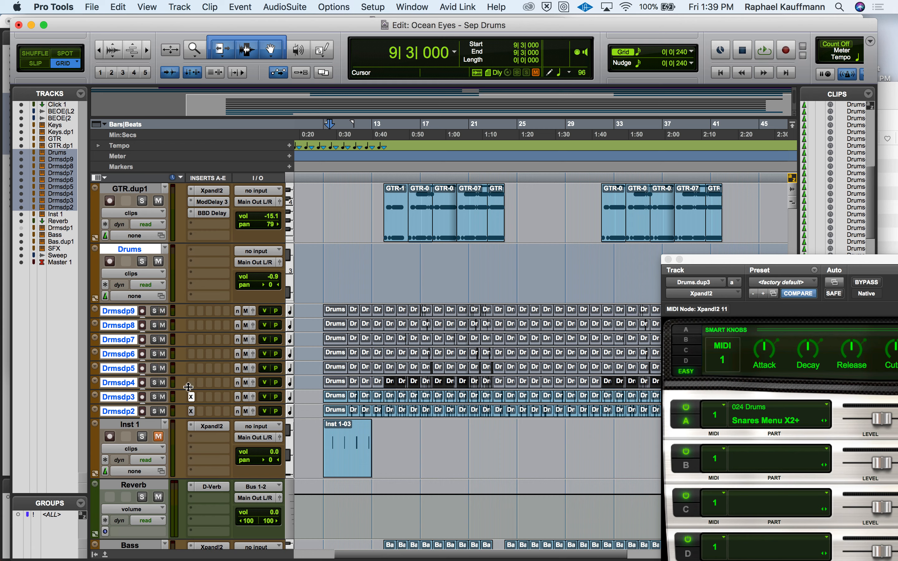
{"action": "left_click", "coordinate": [380, 446]}
{"action": "key", "text": "space"}
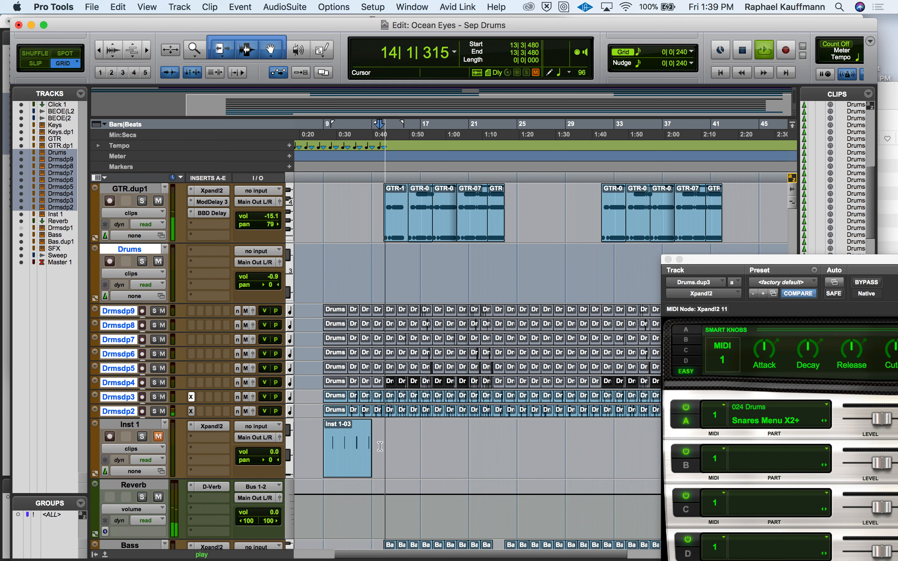
{"action": "key", "text": "space"}
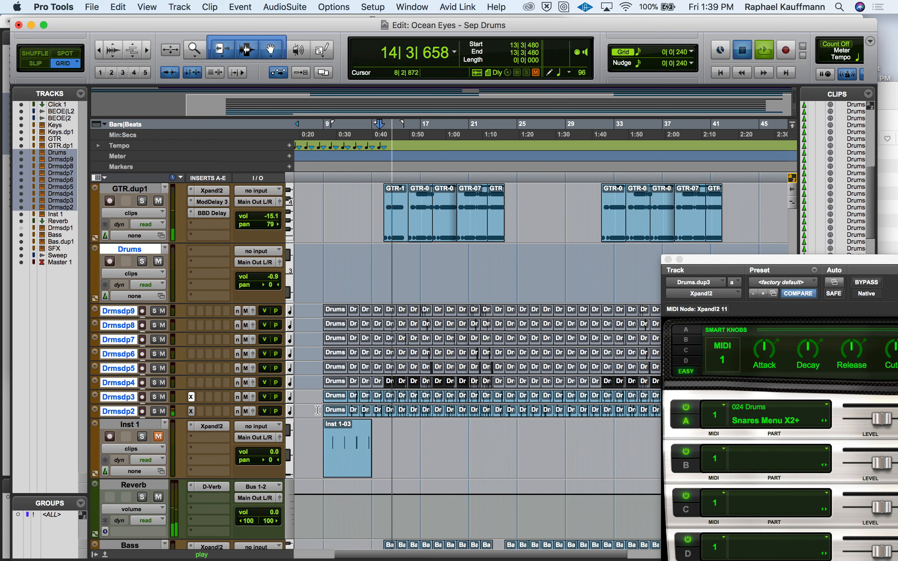
Step: Play the mix from 8|3|000, unmute the Inst 1 track during playback, and stop
{"action": "left_click", "coordinate": [318, 410]}
{"action": "key", "text": "space"}
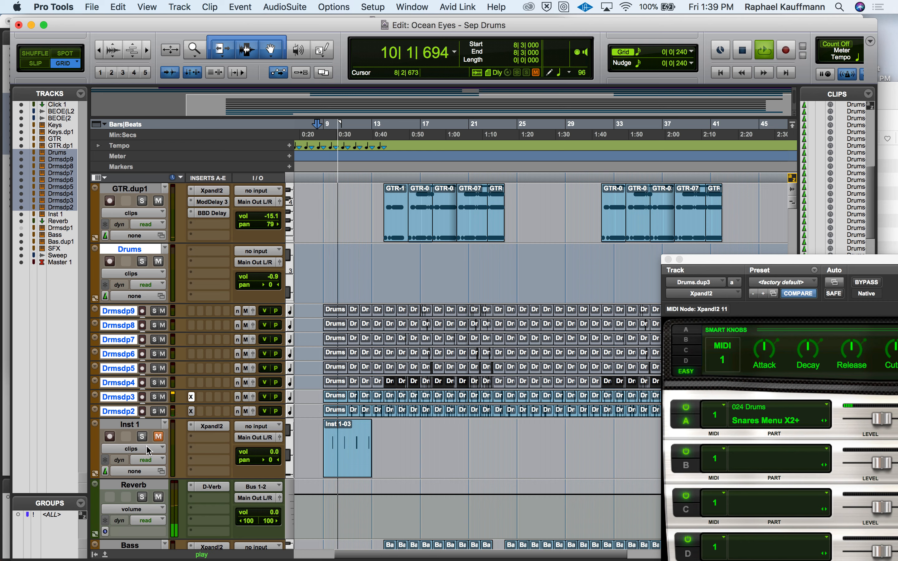
{"action": "left_click", "coordinate": [158, 437]}
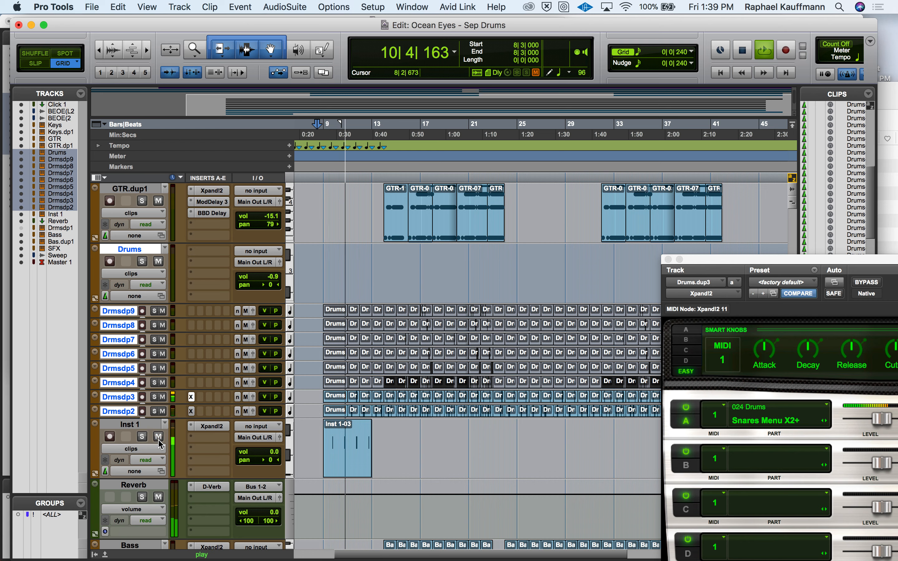
{"action": "key", "text": "space"}
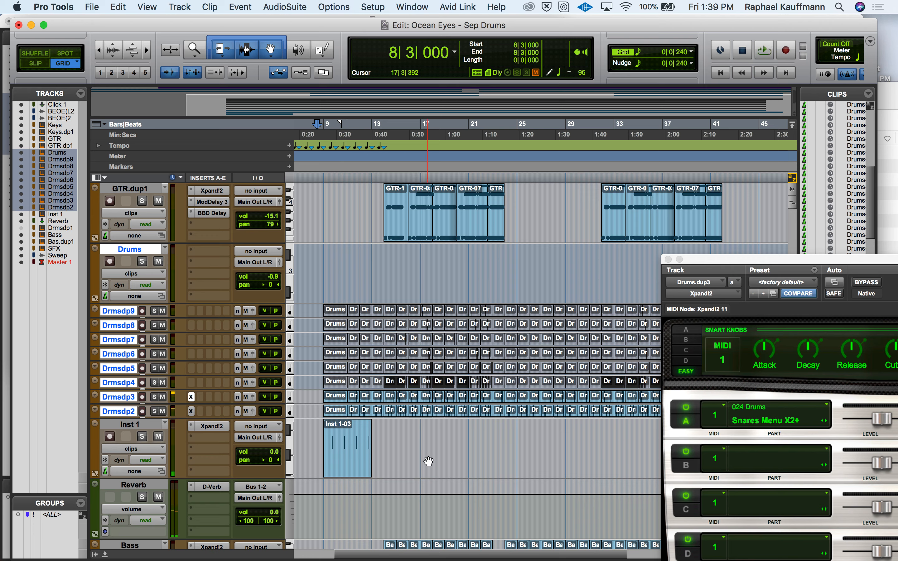
Step: Switch to QuickTime Player, quit it and save the screen recording as Splitting Drums on the Desktop
{"action": "key", "text": "super+Tab"}
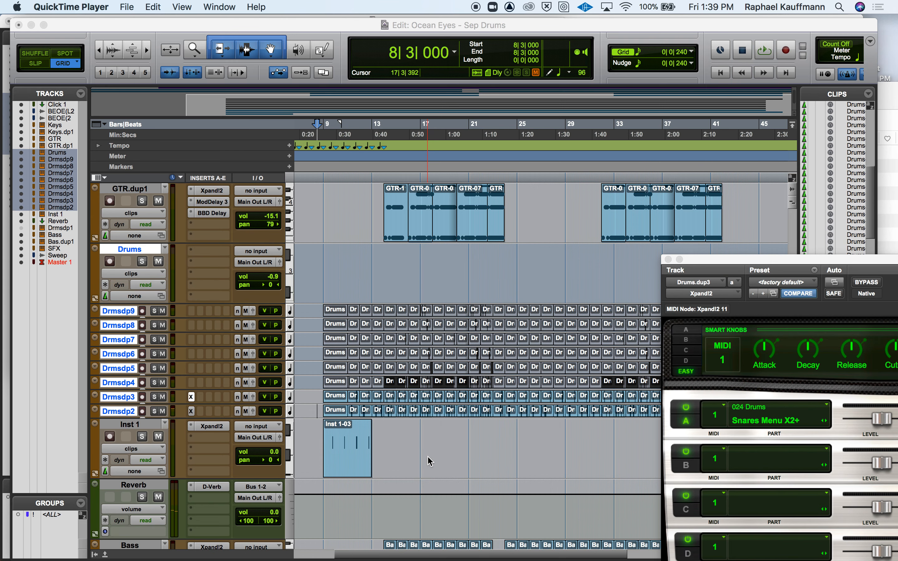
{"action": "key", "text": "super+q"}
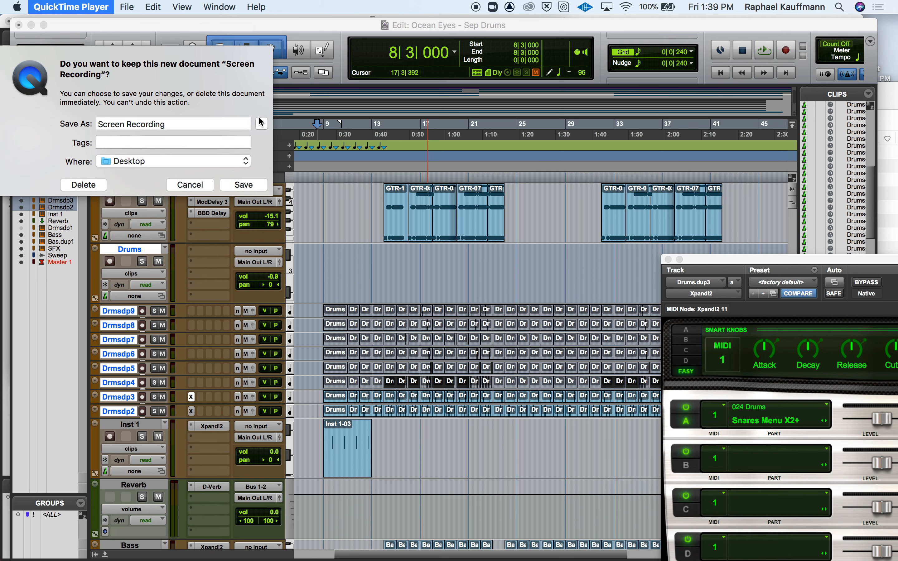
{"action": "type", "text": "Splitting Drums"}
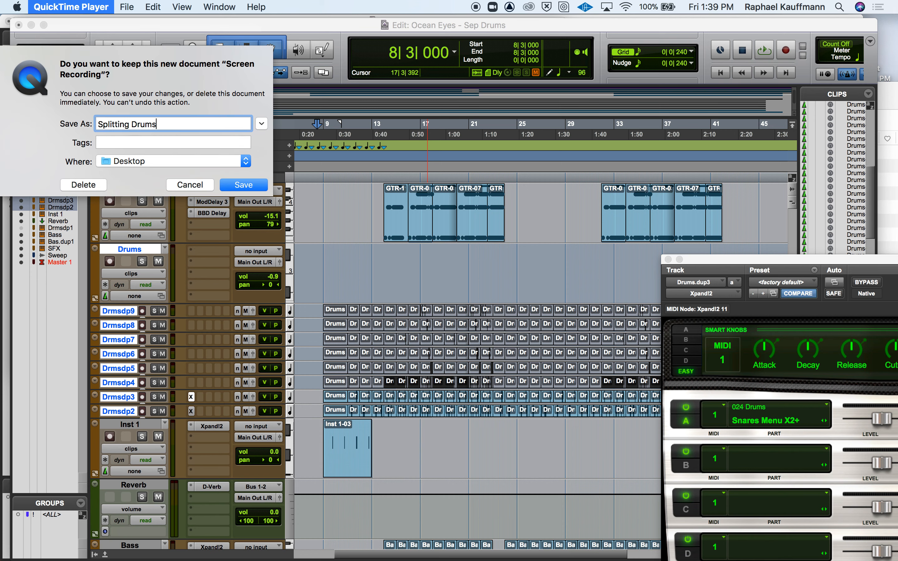
{"action": "key", "text": "Return"}
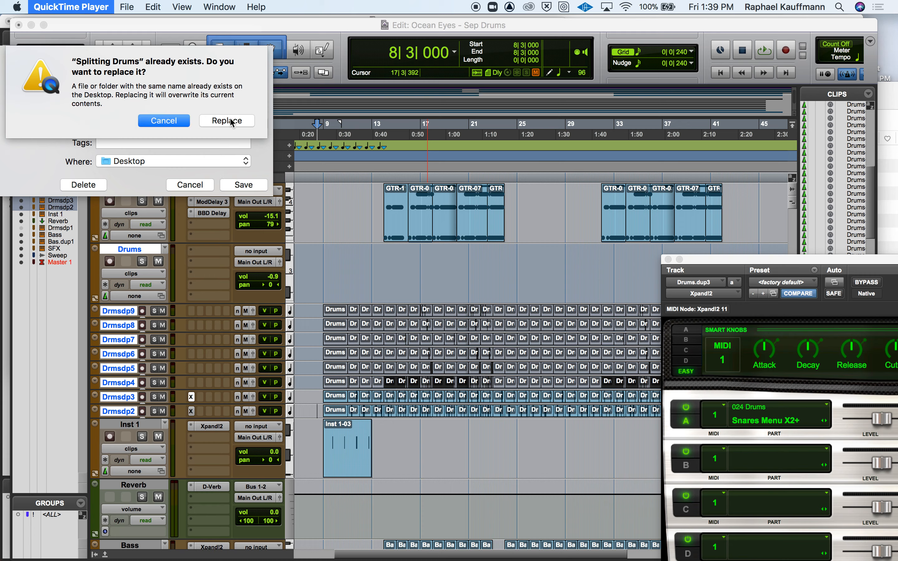